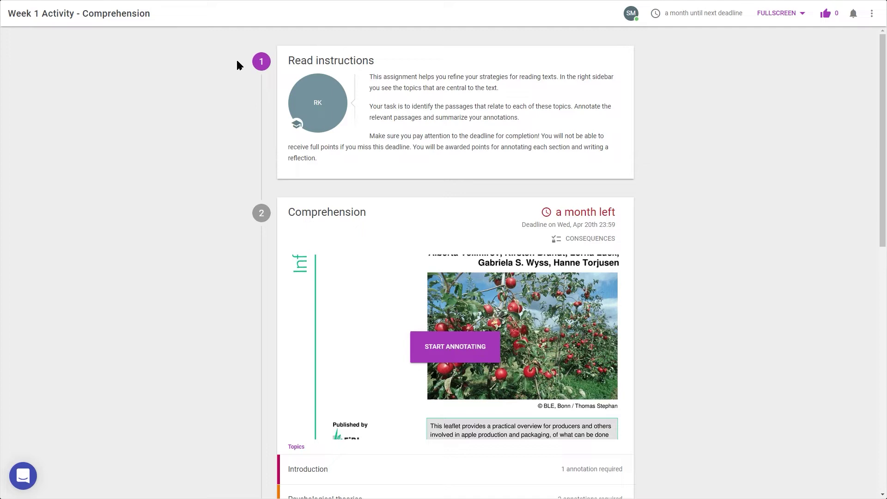
Review the activity page and its deadline consequences, then start annotating the leaflet.
scroll(237, 64, "down", 3)
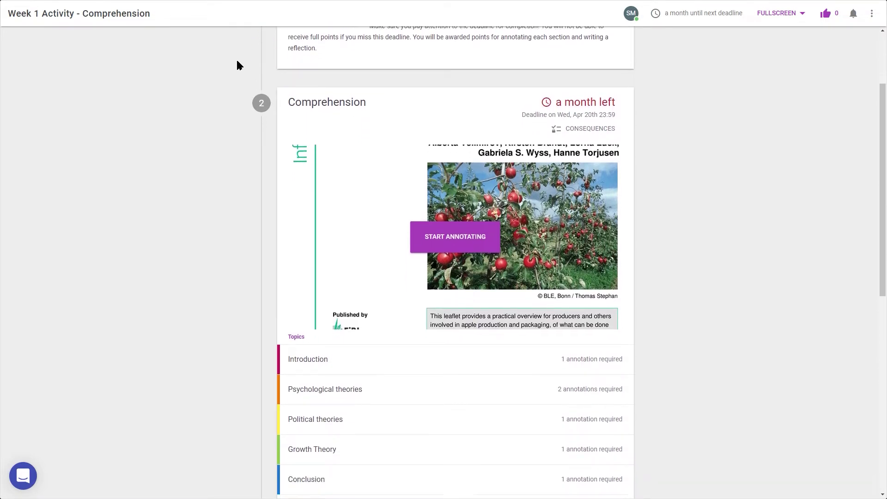
scroll(236, 59, "down", 6)
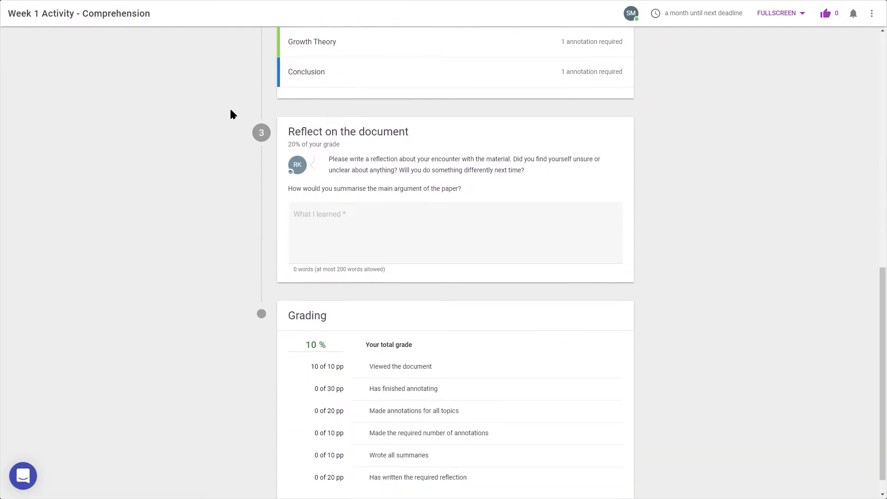
scroll(228, 127, "down", 1)
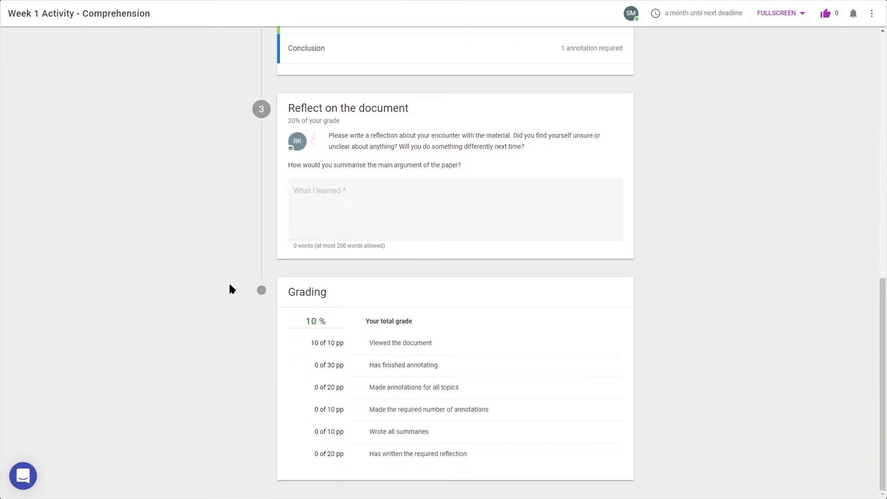
scroll(230, 285, "up", 10)
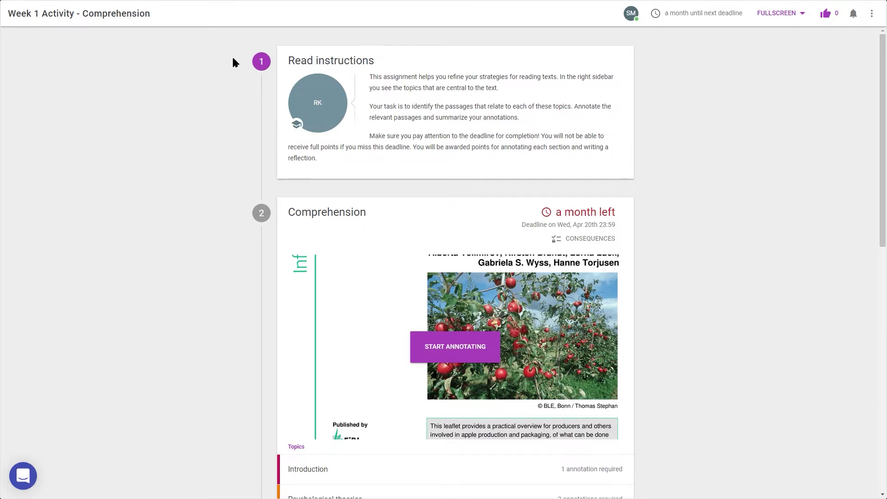
scroll(233, 65, "down", 3)
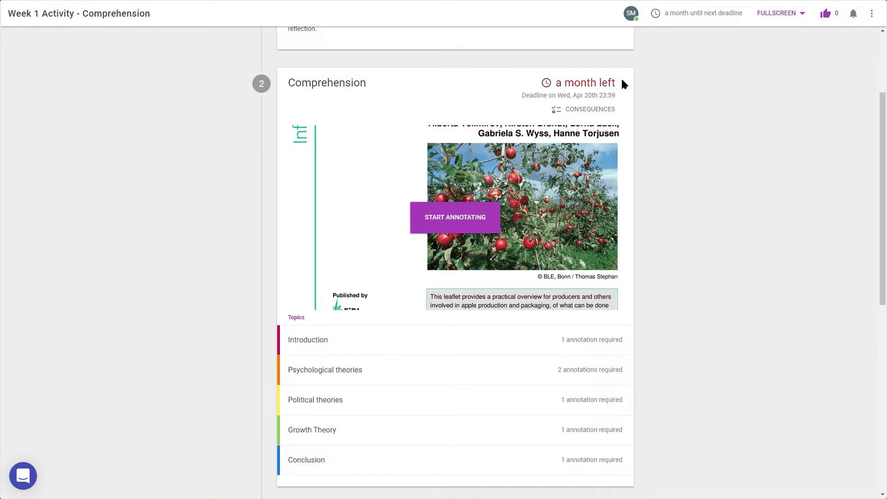
left_click(608, 107)
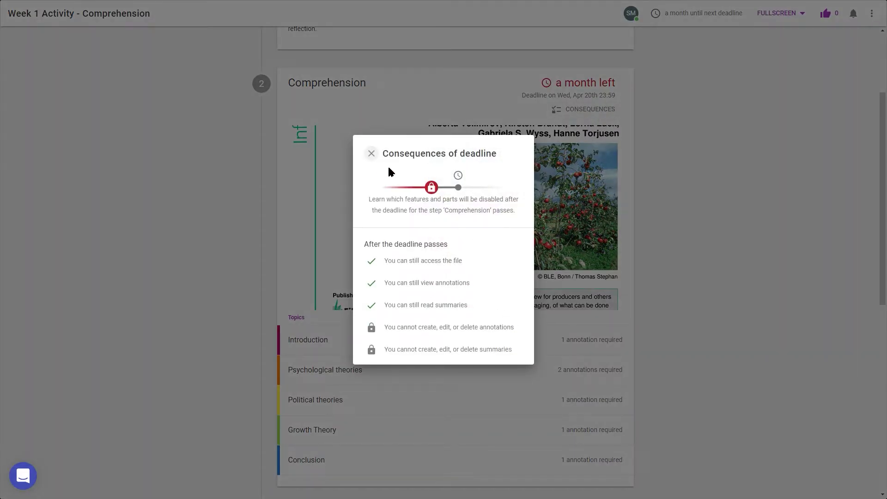
left_click(372, 153)
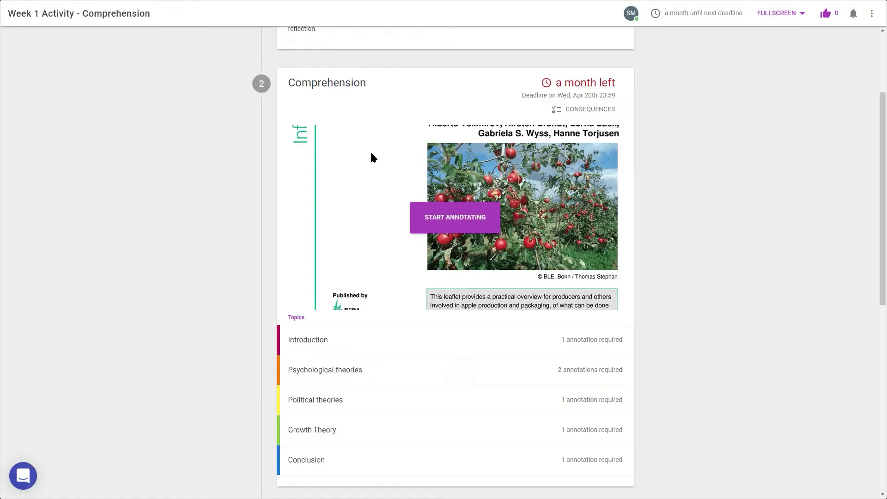
left_click(455, 220)
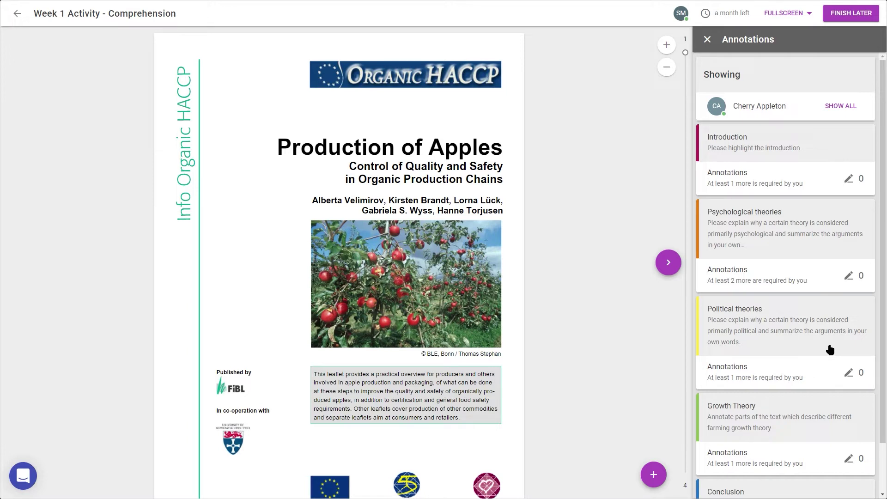
Zoom the leaflet in twice, toggle the topics panel, cancel a clarification, and reach page 2.
left_click(668, 51)
left_click(668, 51)
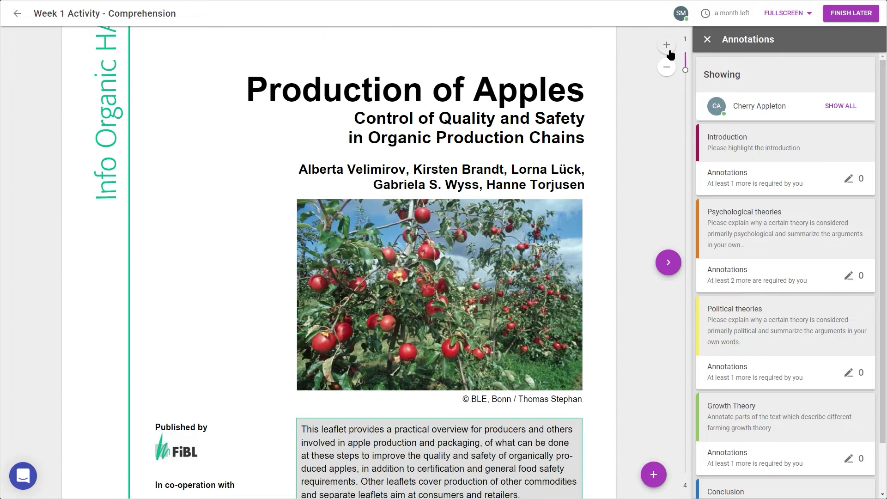
left_click(668, 262)
left_click(862, 262)
left_click(654, 475)
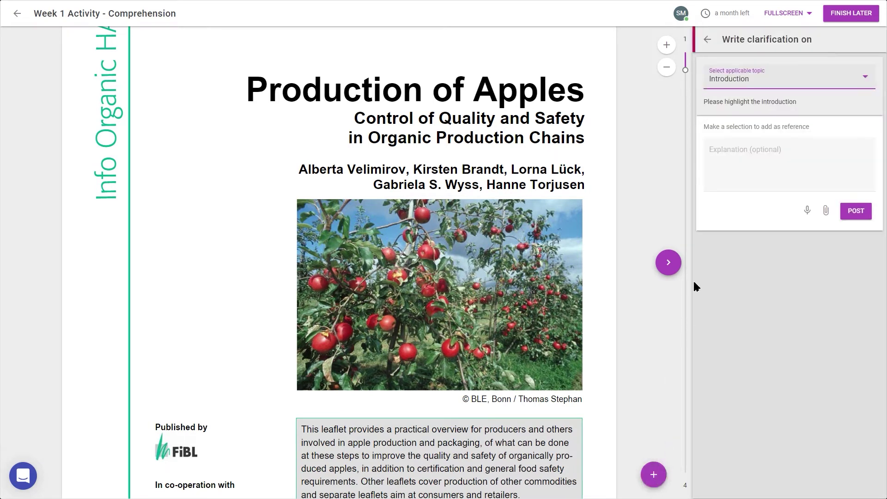
left_click(707, 39)
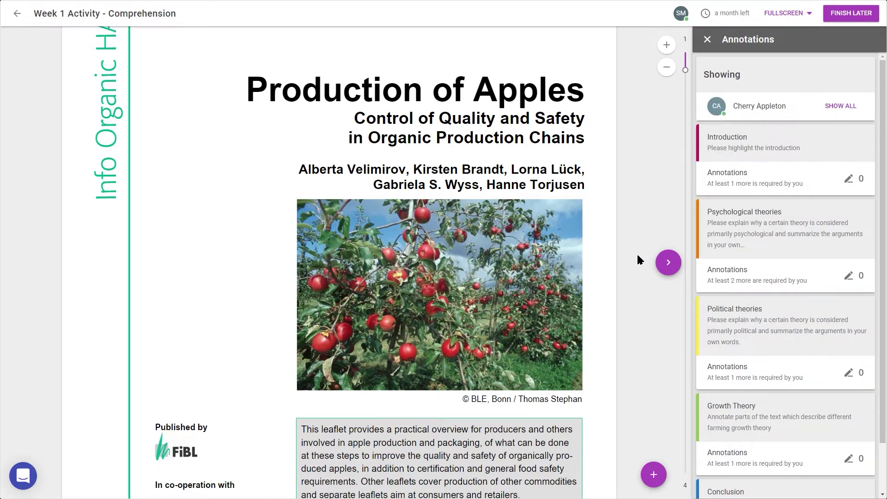
scroll(639, 258, "down", 15)
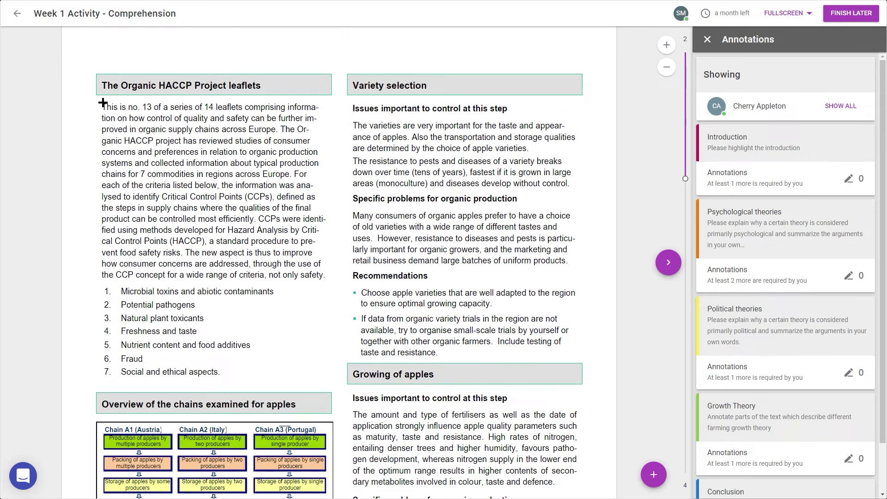
Mark the HACCP leaflets paragraph as Introduction with the explanation 'It comes at the start'.
left_click_drag(101, 102, 340, 284)
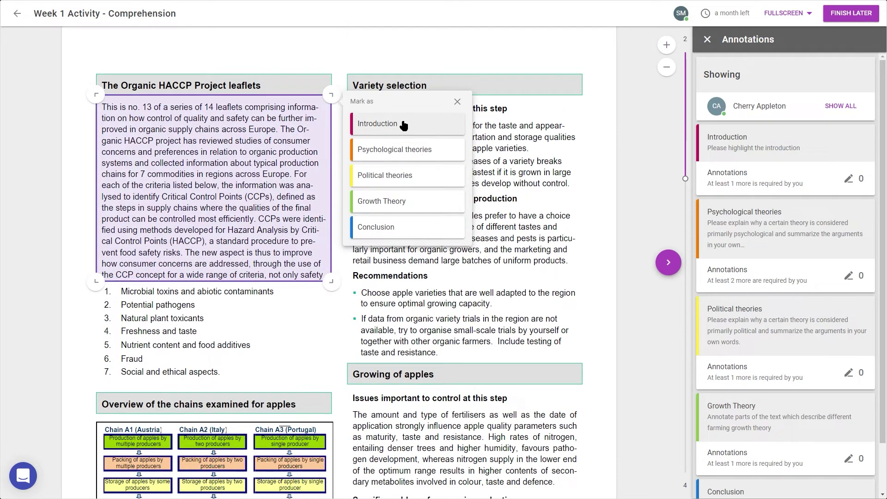
left_click(391, 121)
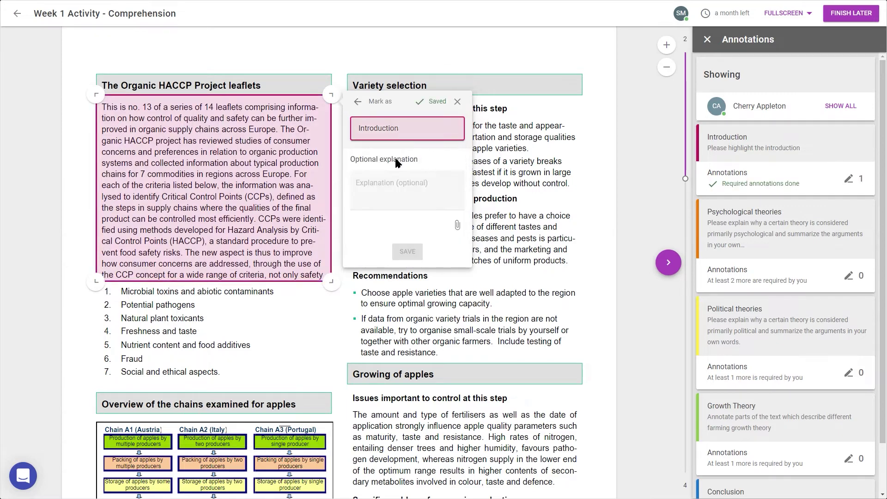
left_click(405, 192)
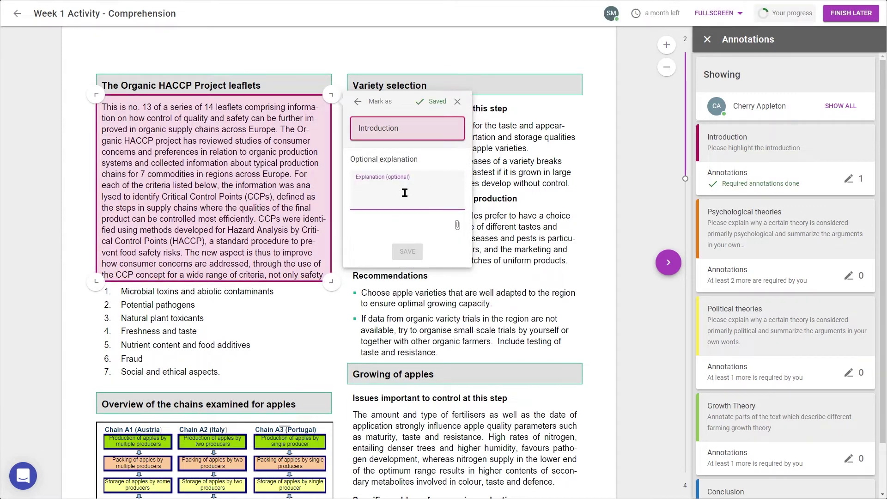
type("It comes at the start")
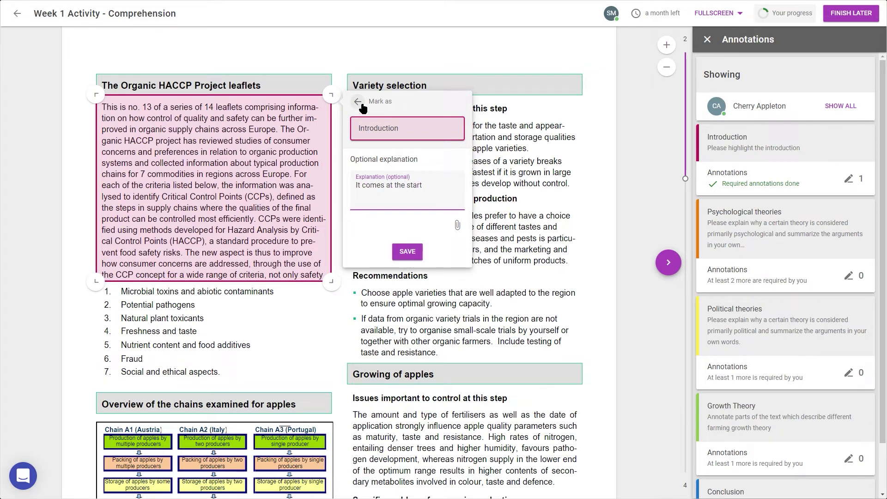
left_click(406, 252)
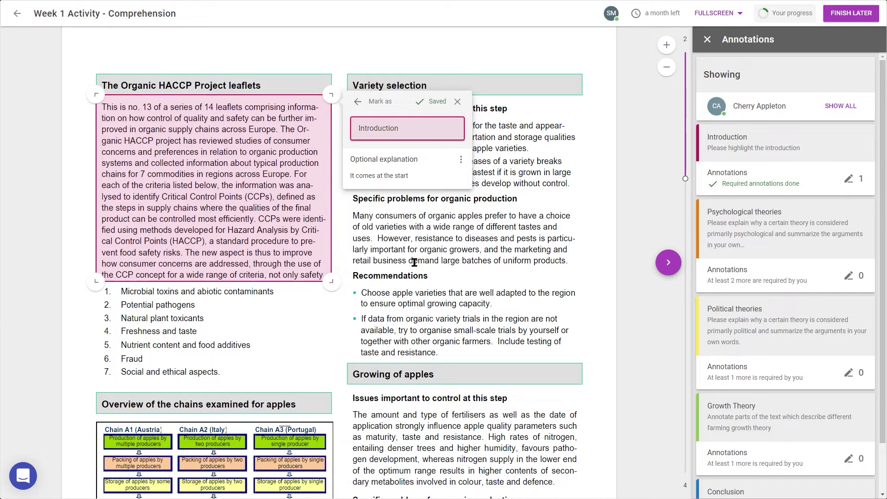
left_click(458, 101)
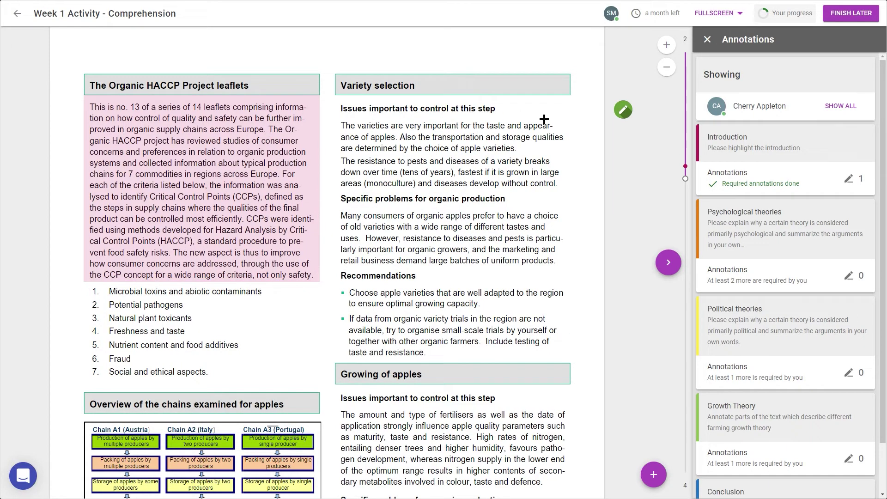
Open the Introduction annotation's thread, then return to page 2 with the full annotations list.
left_click(635, 113)
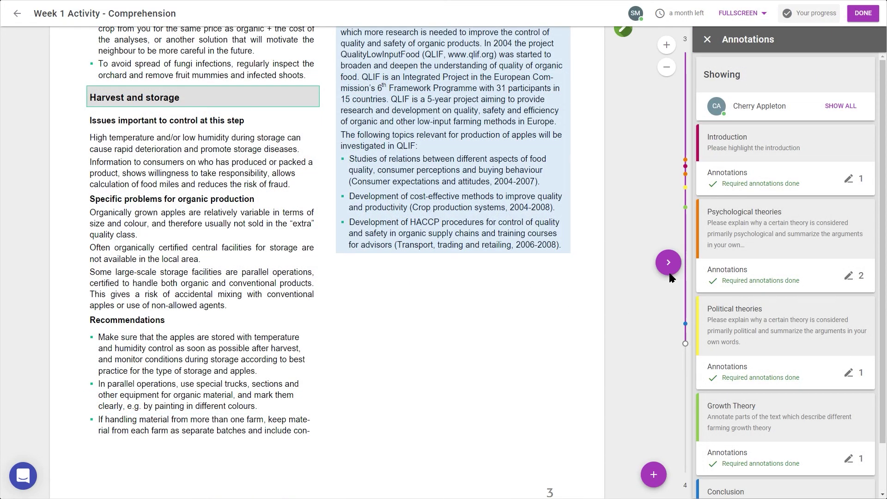
left_click_drag(693, 212, 679, 173)
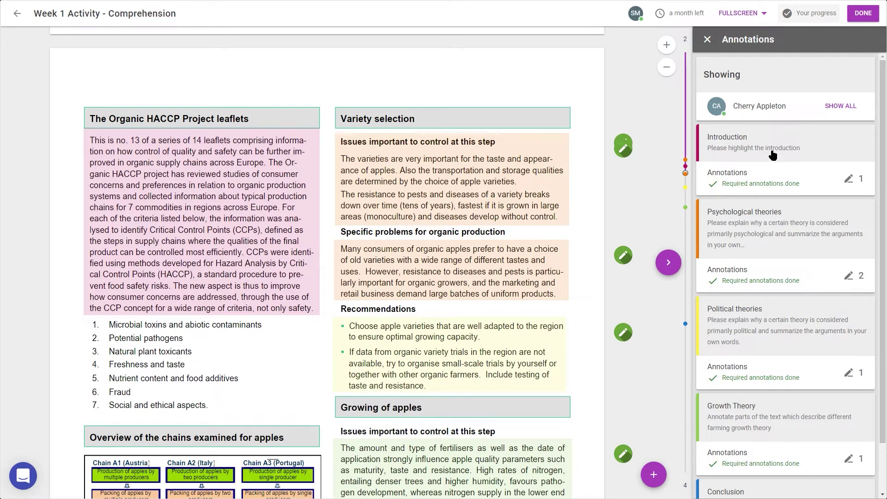
Show all students' annotations, read a classmate's Psychological theories comment, then open your own thread.
left_click(841, 106)
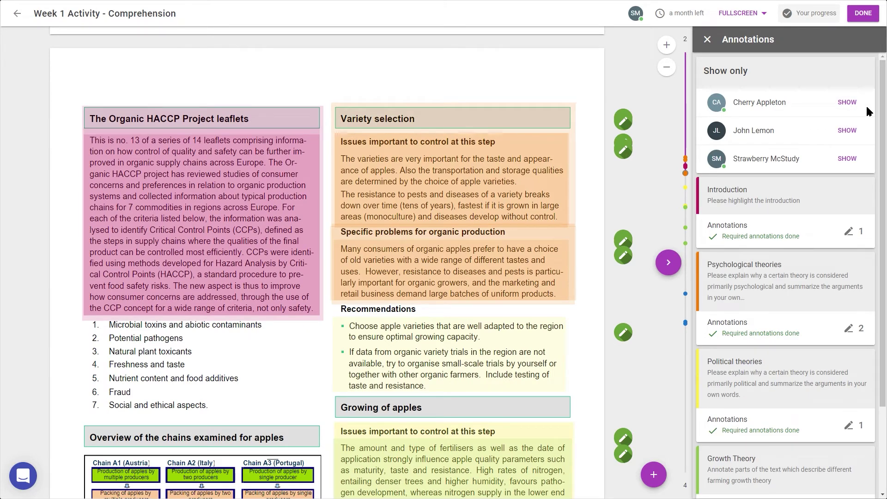
left_click(788, 268)
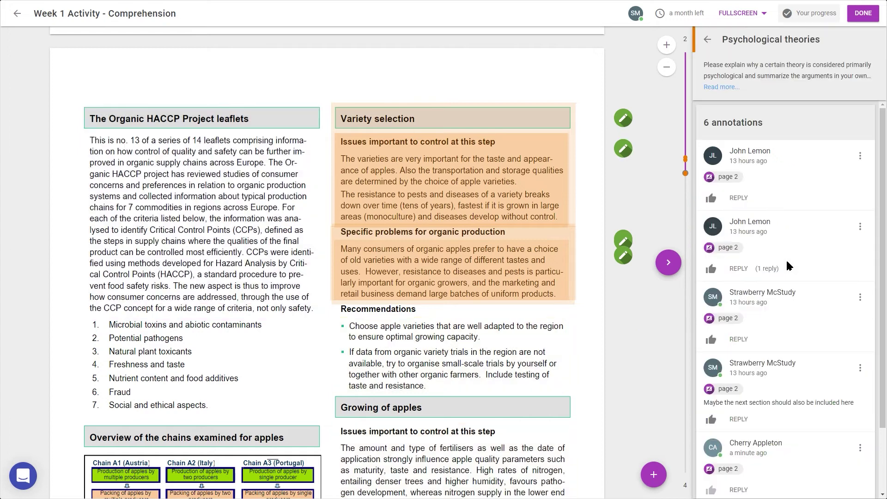
scroll(808, 238, "down", 1)
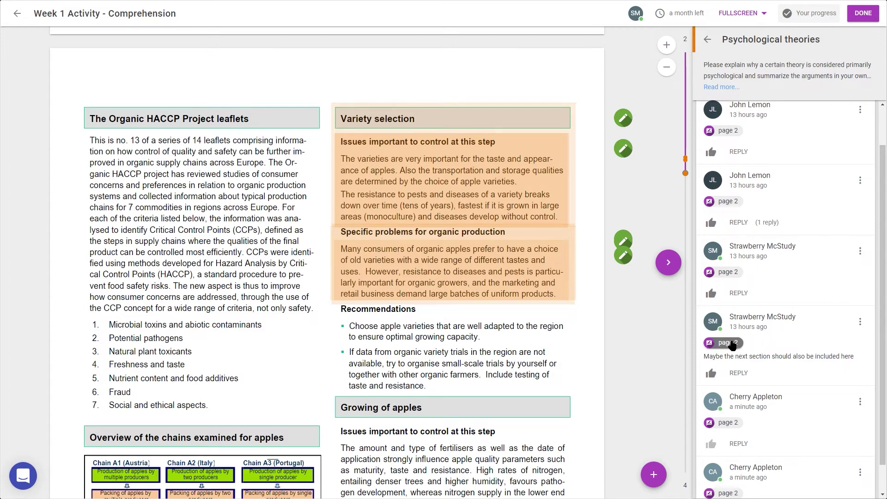
left_click(729, 346)
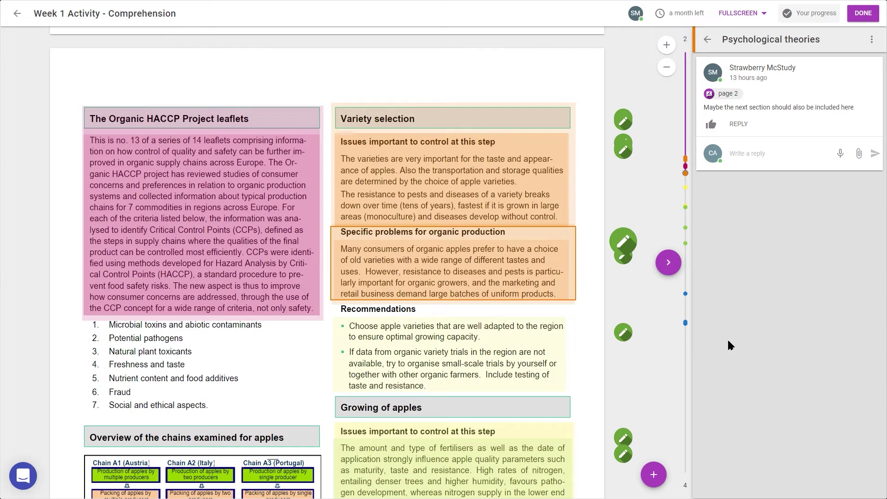
left_click(625, 258)
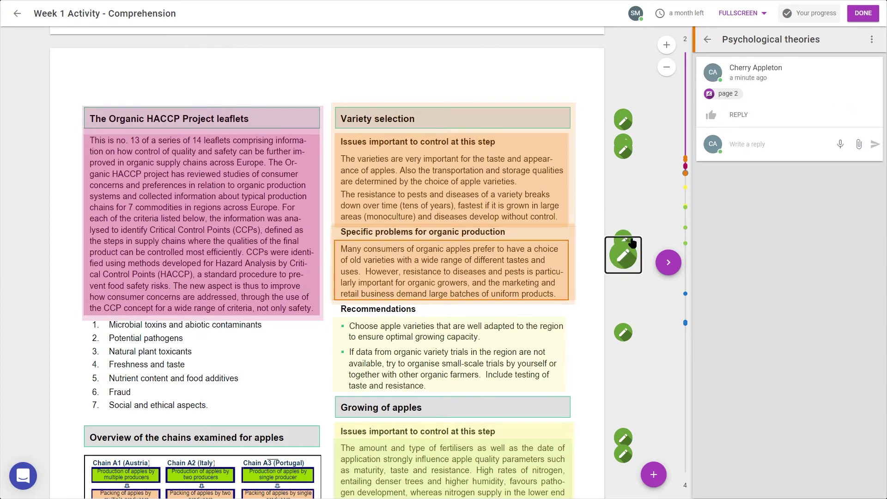
Start reporting a classmate's comment to the teacher, cancel it, and return to the topics overview.
left_click(632, 243)
left_click(860, 290)
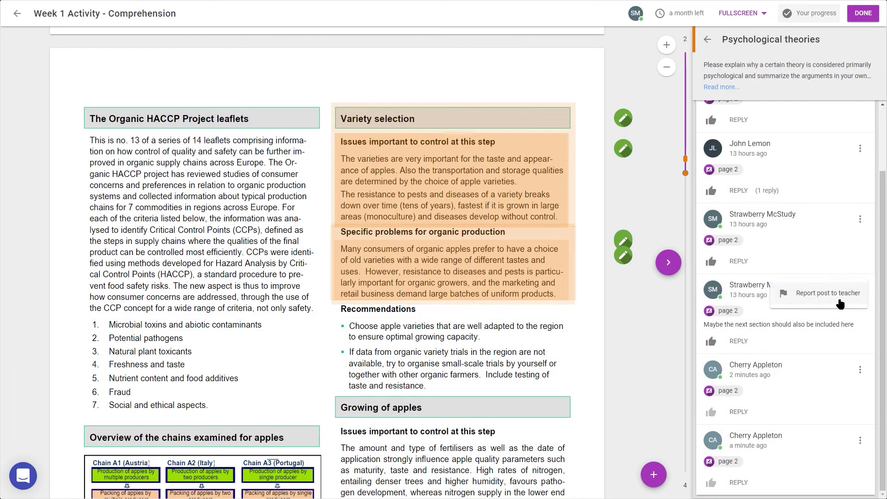
left_click(841, 303)
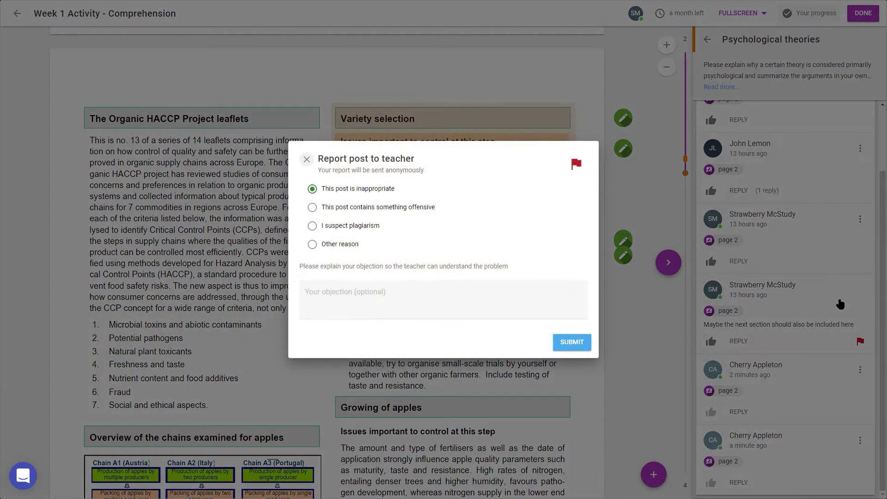
left_click(307, 160)
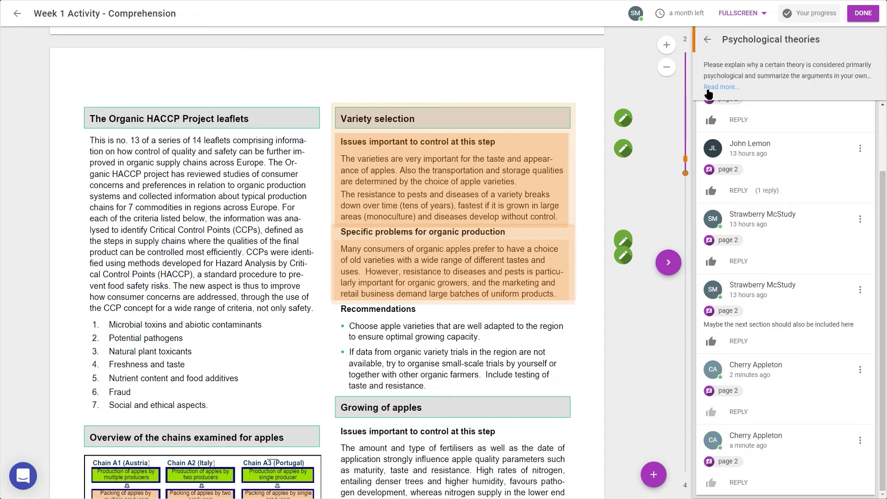
left_click(711, 43)
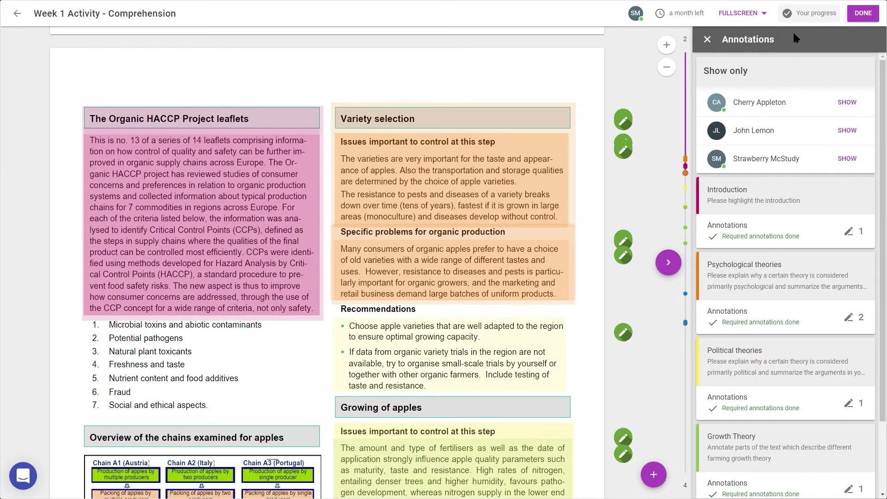
Finish annotating, write the 'What I learned' reflection, and submit it.
left_click(863, 14)
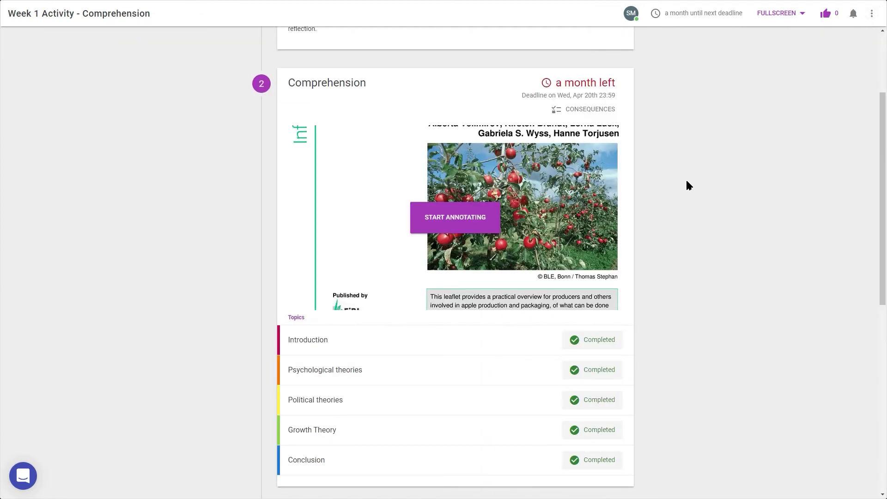
scroll(686, 182, "down", 5)
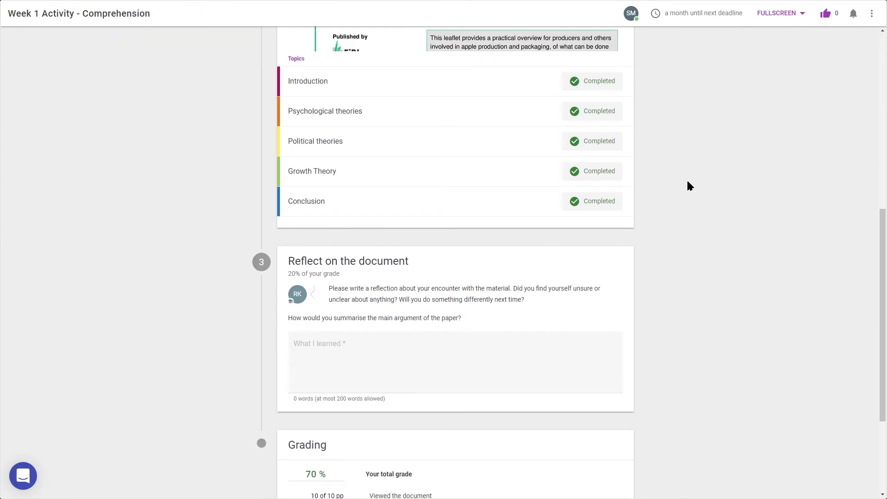
left_click(517, 352)
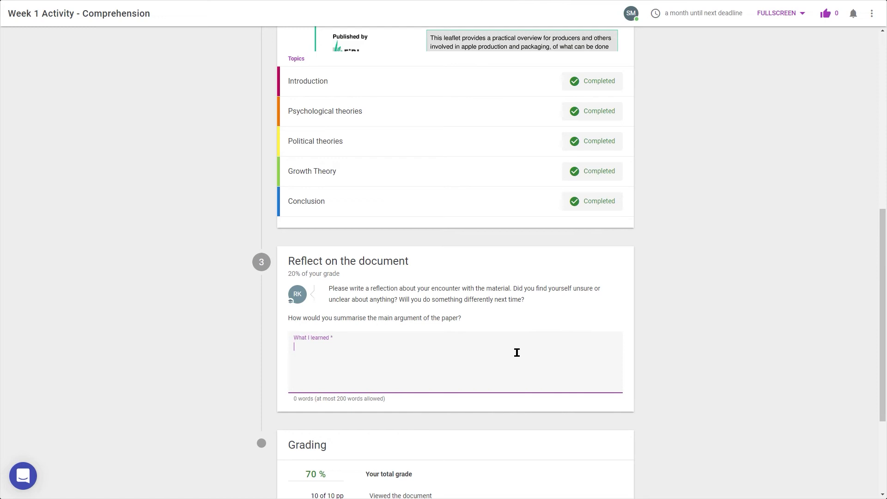
left_click(674, 346)
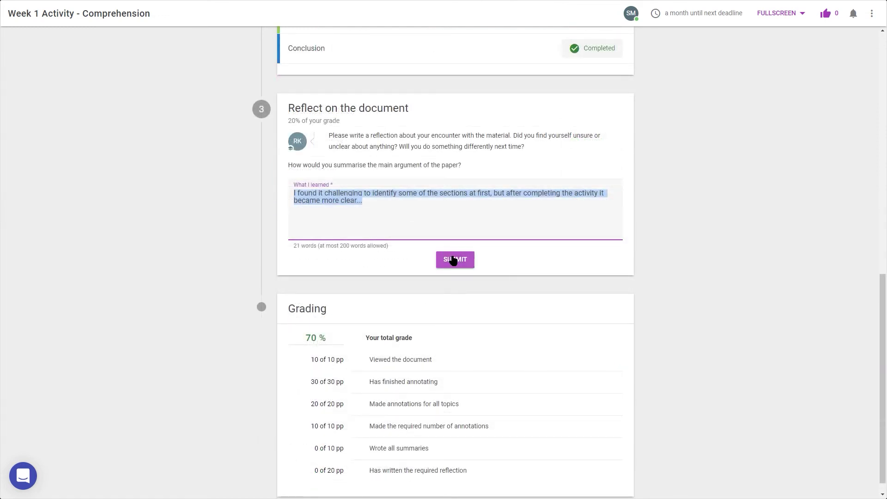
left_click(451, 260)
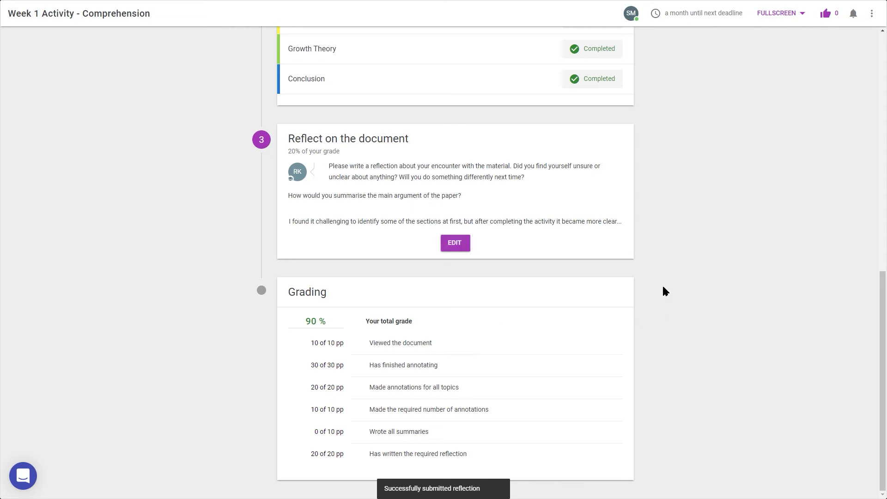
left_click(858, 14)
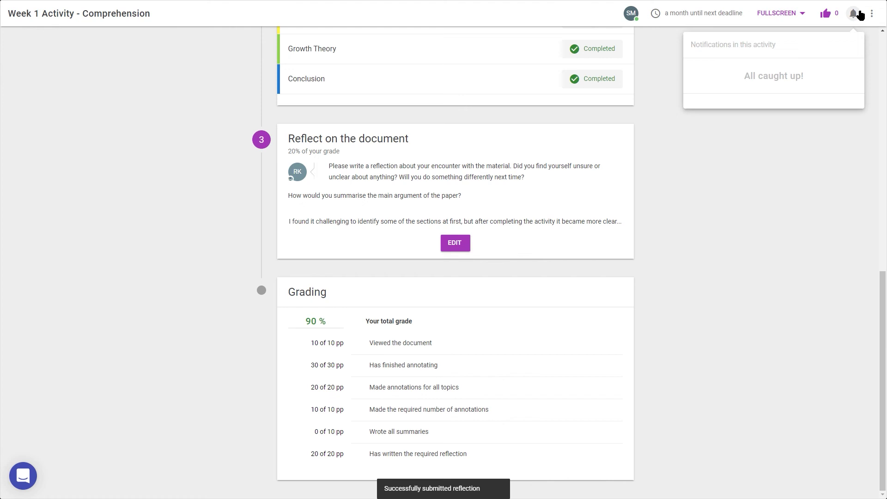
left_click(650, 185)
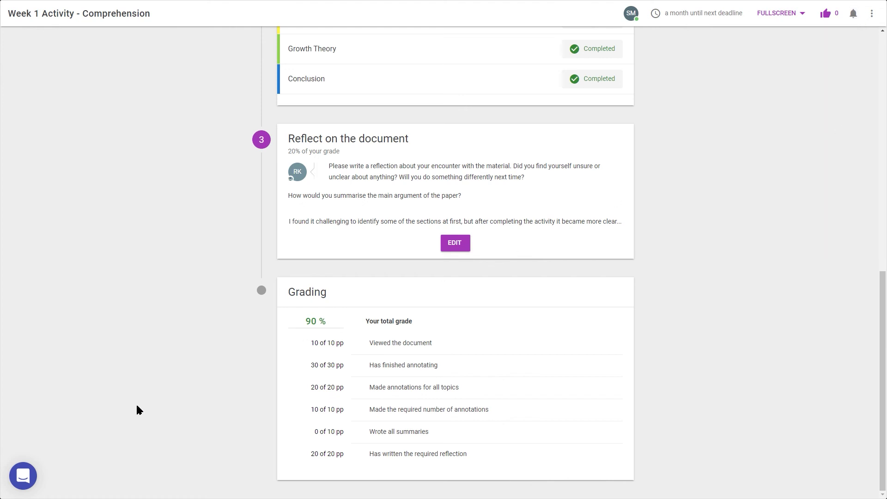
left_click(21, 477)
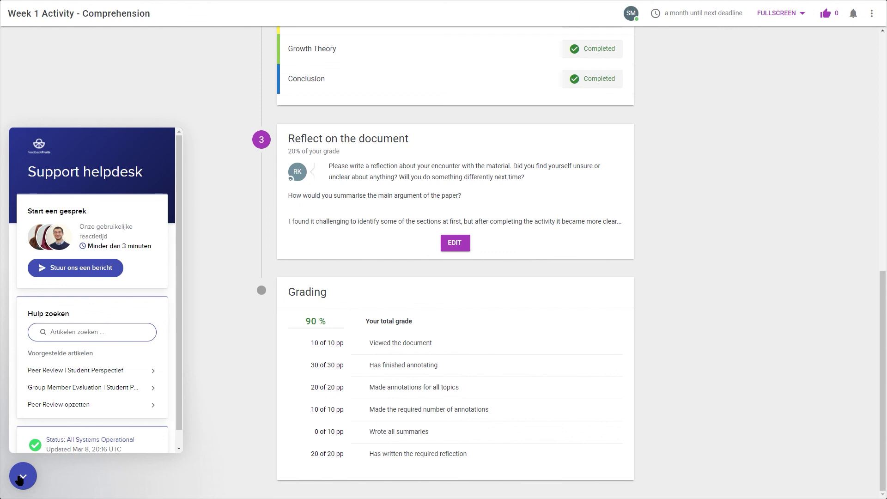
left_click(21, 480)
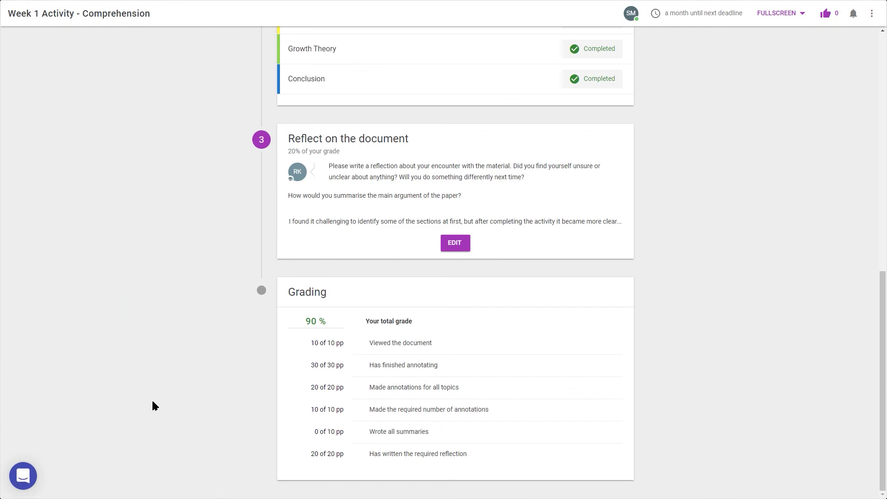